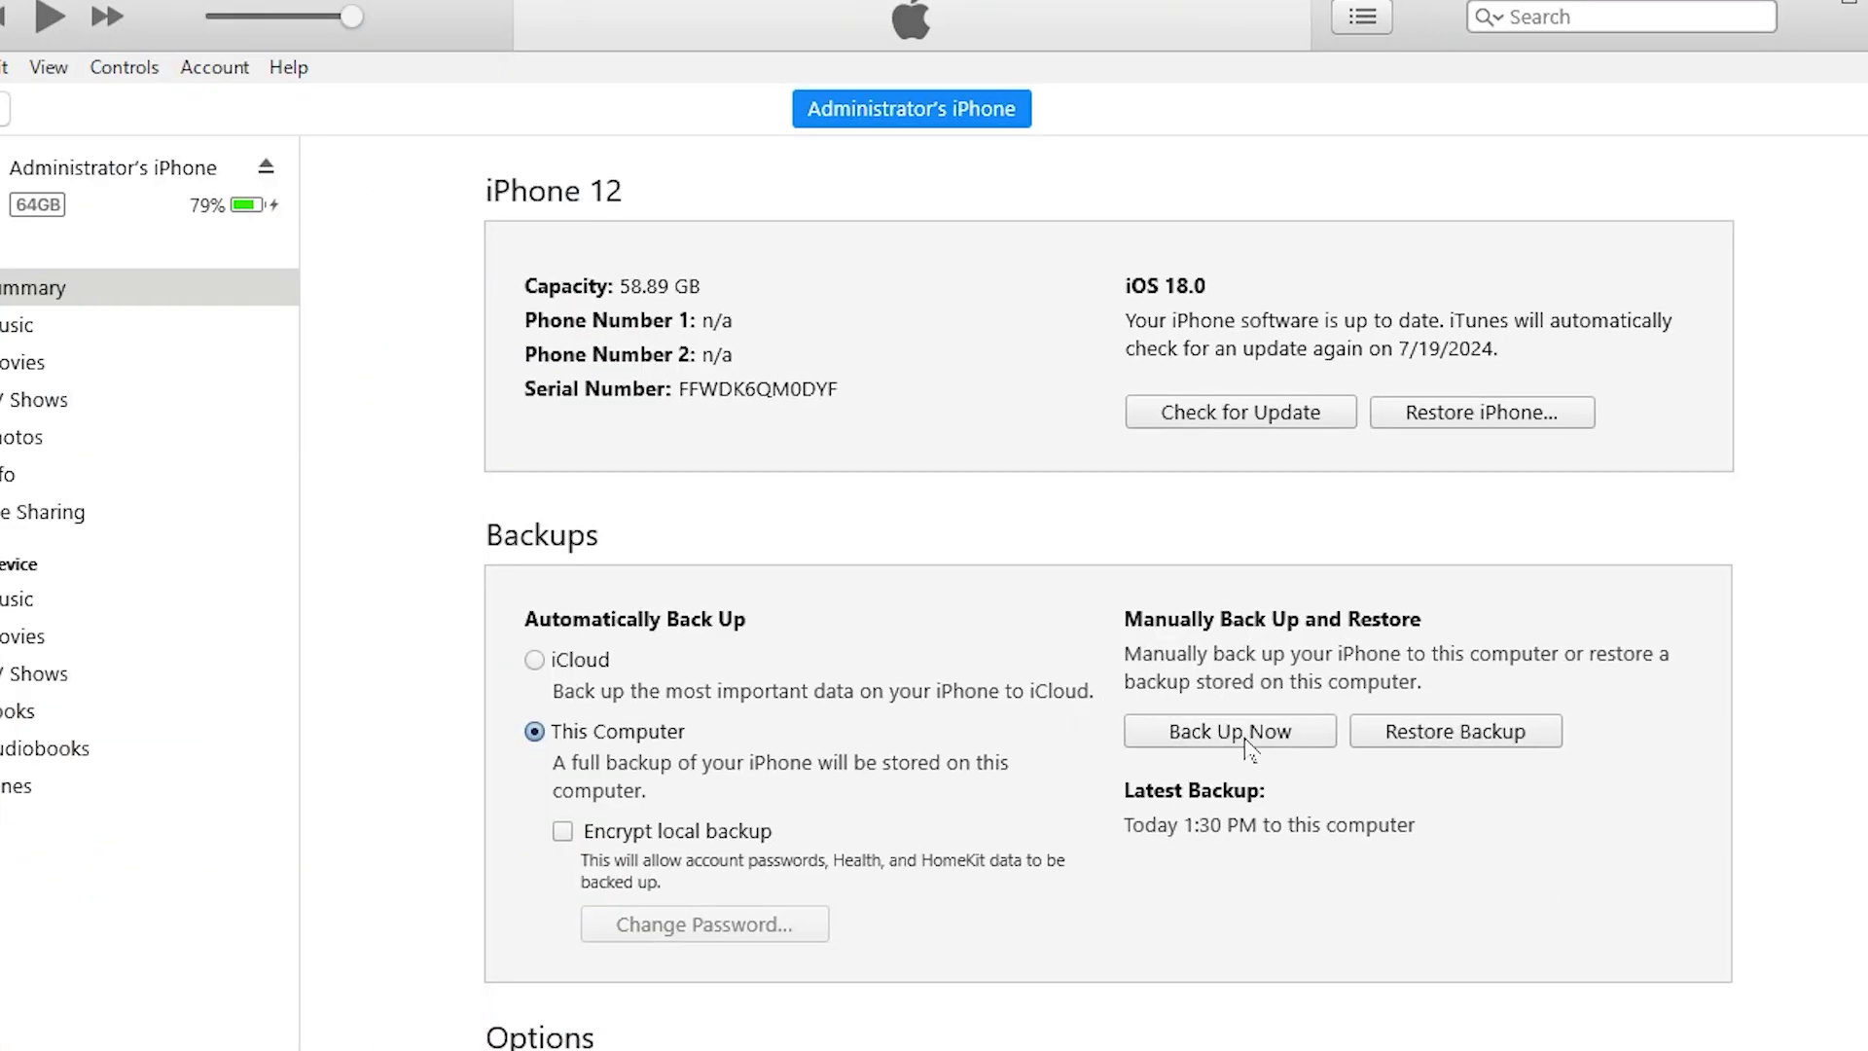
Start a Back Up Now of the iPhone 12 to this computer.
click(1248, 748)
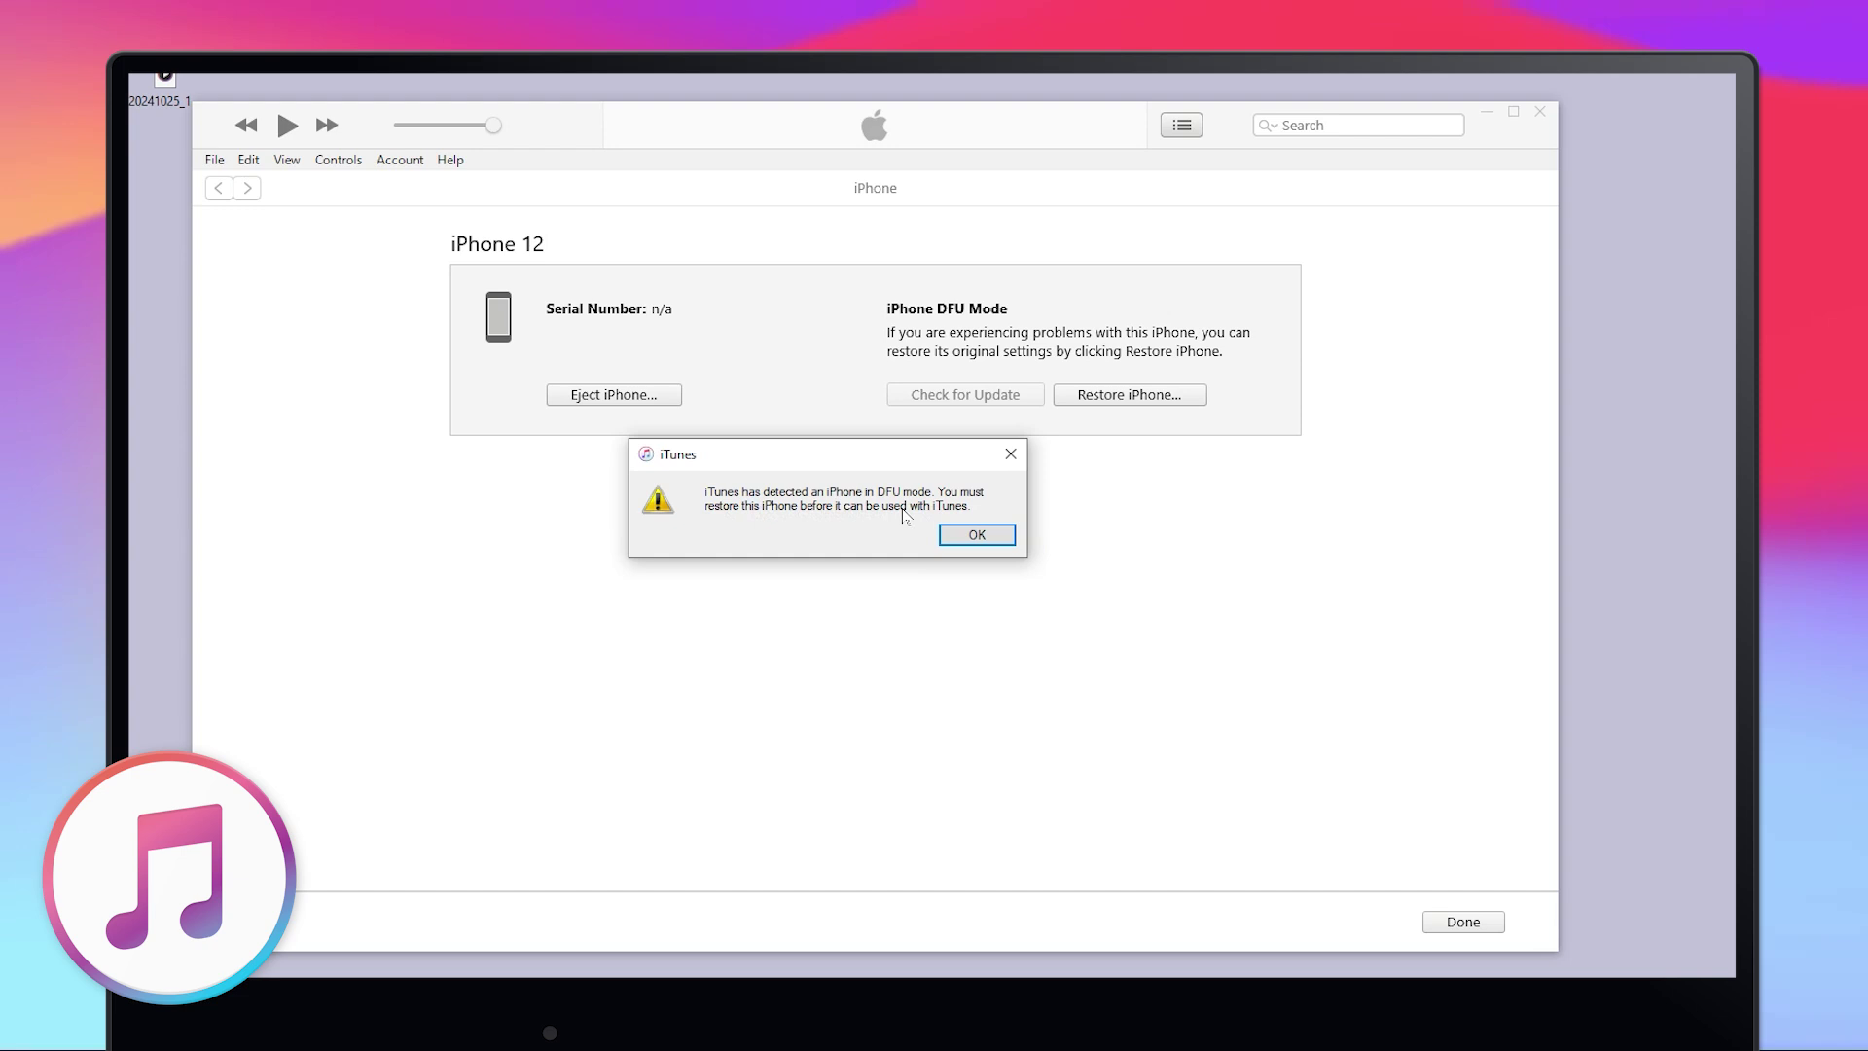
Close the 'iTunes has detected an iPhone in DFU mode' alert.
click(1009, 454)
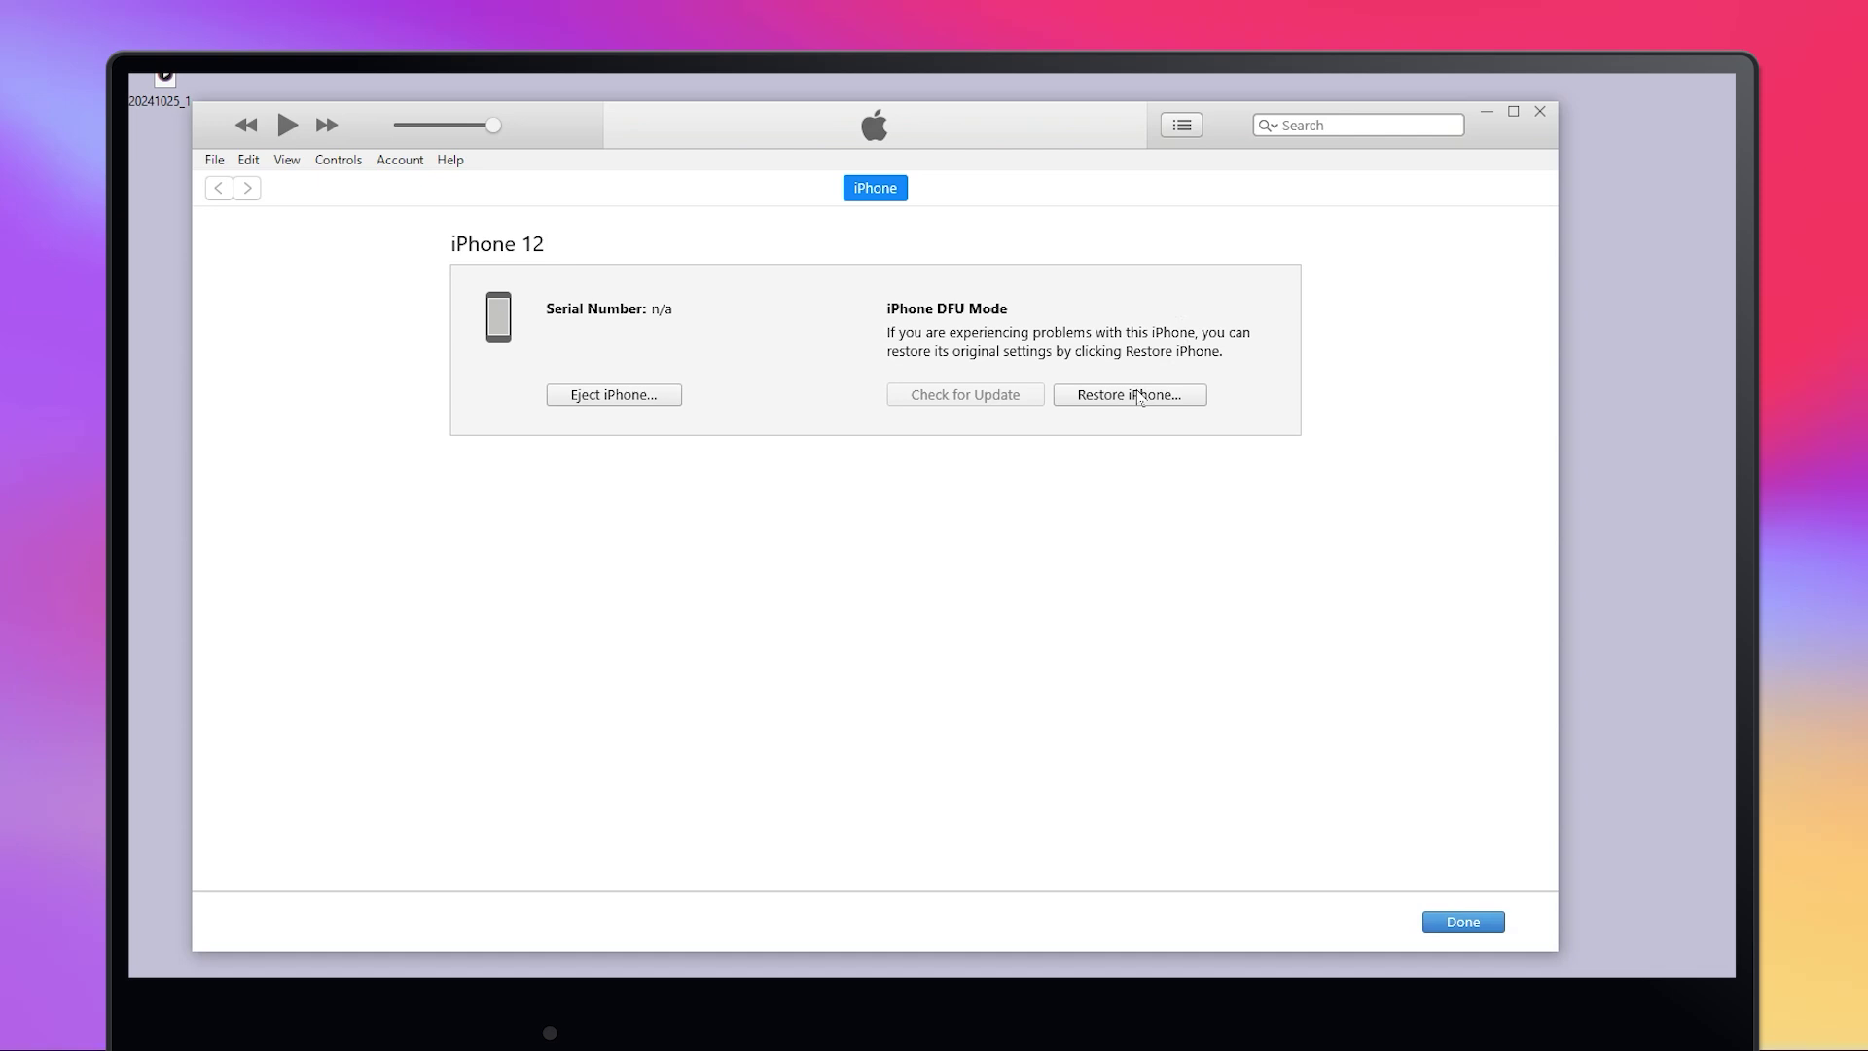
Restore the iPhone 12, confirming with Restore and Update.
click(1139, 395)
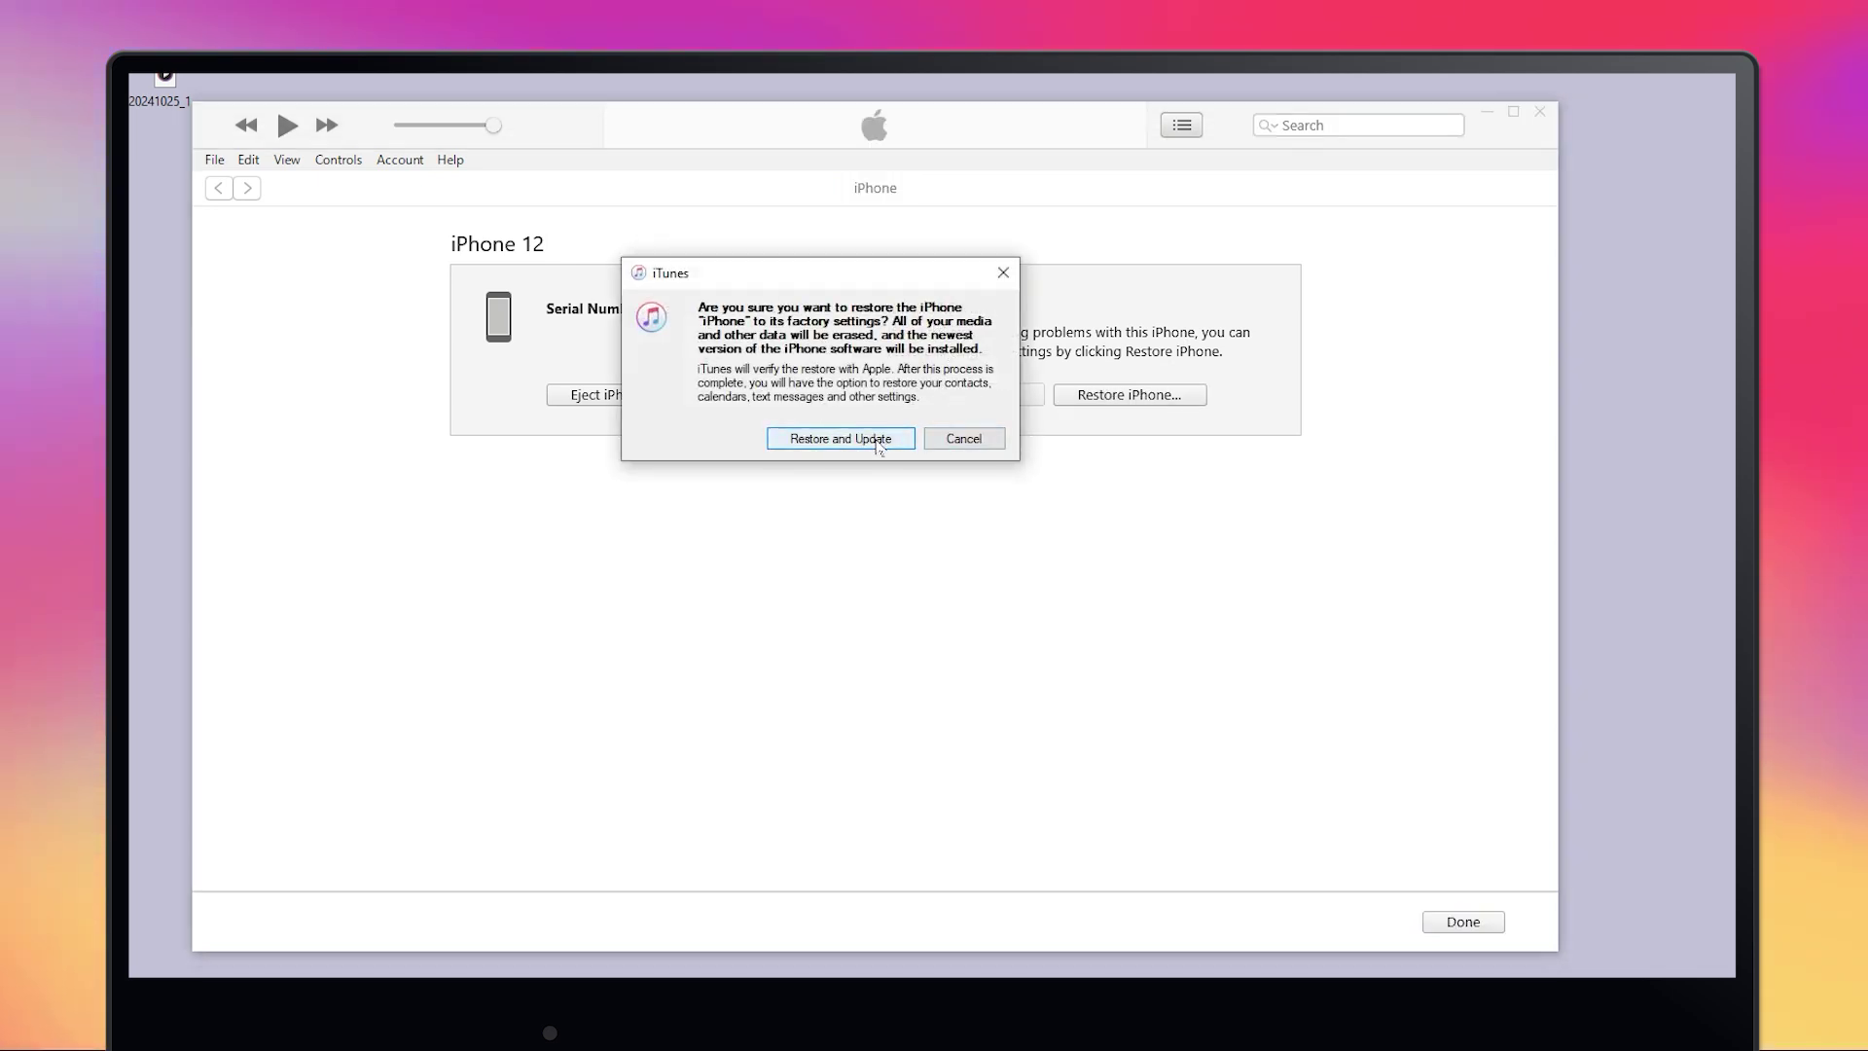
click(841, 438)
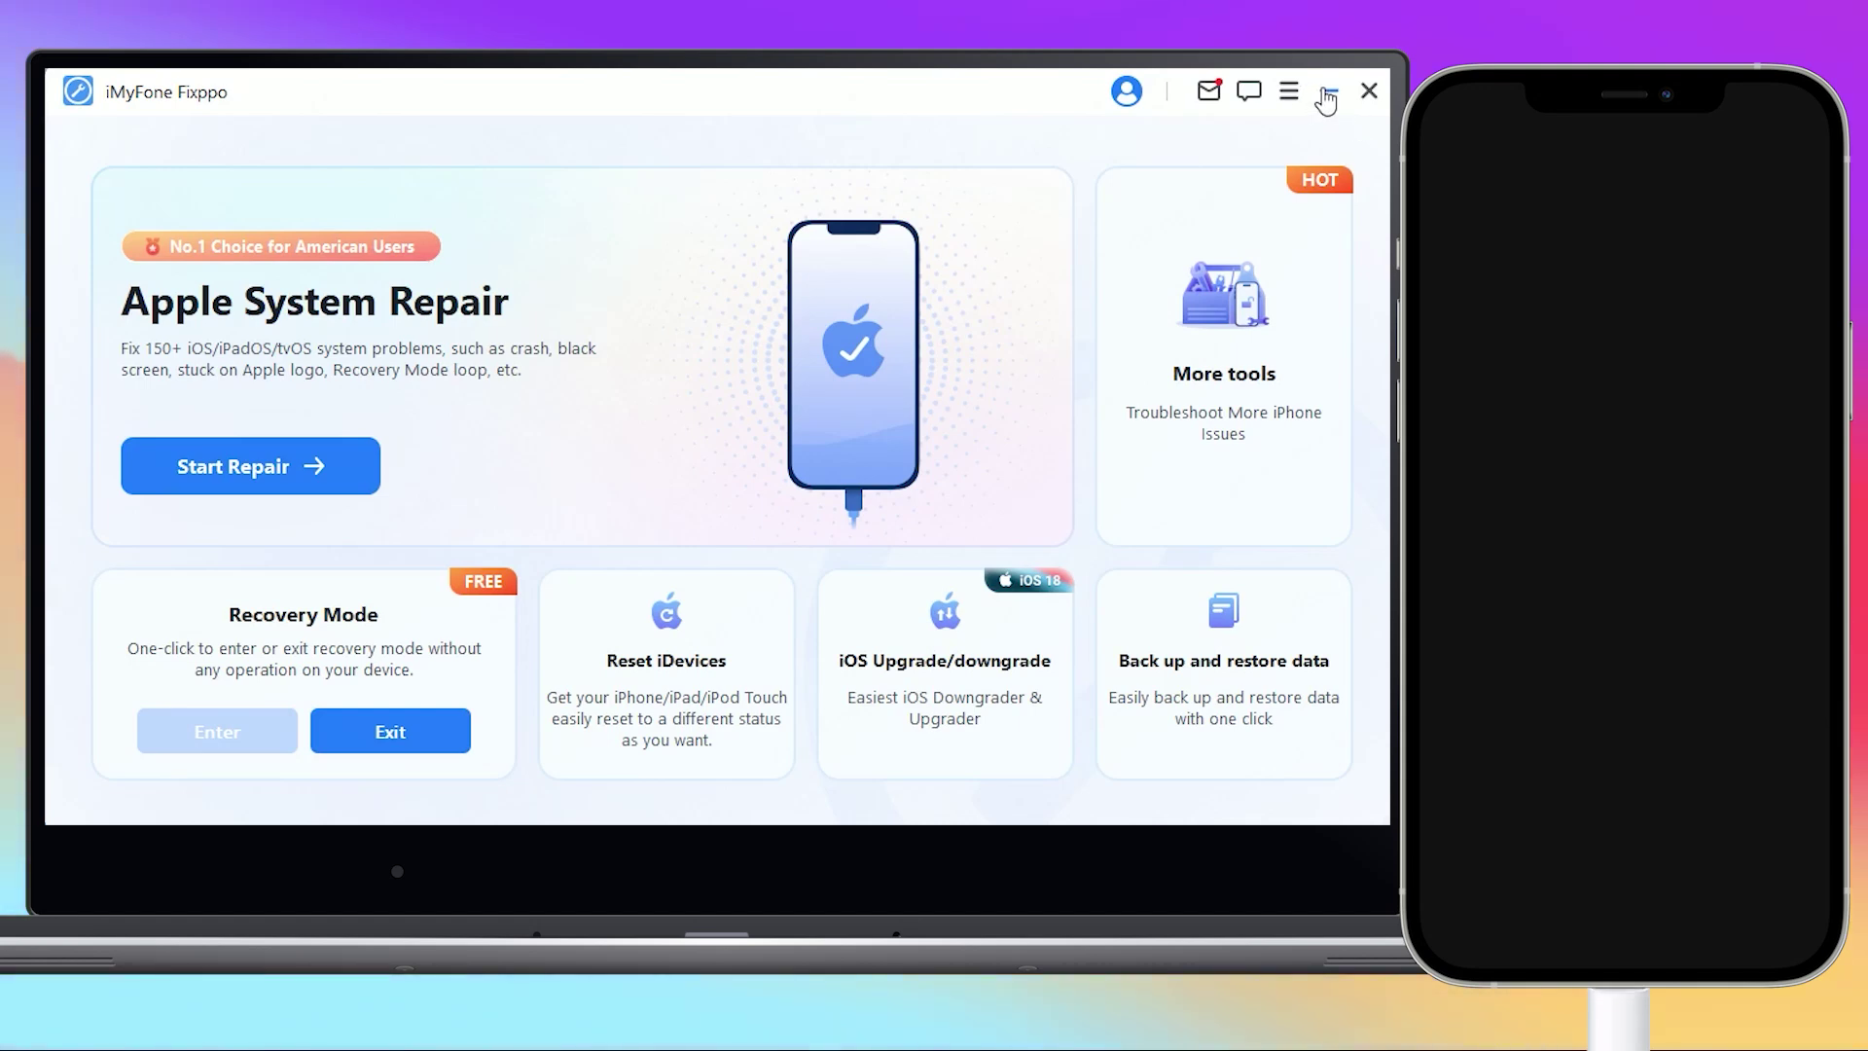
Open the Reset iDevices card on the Fixppo home screen.
click(668, 689)
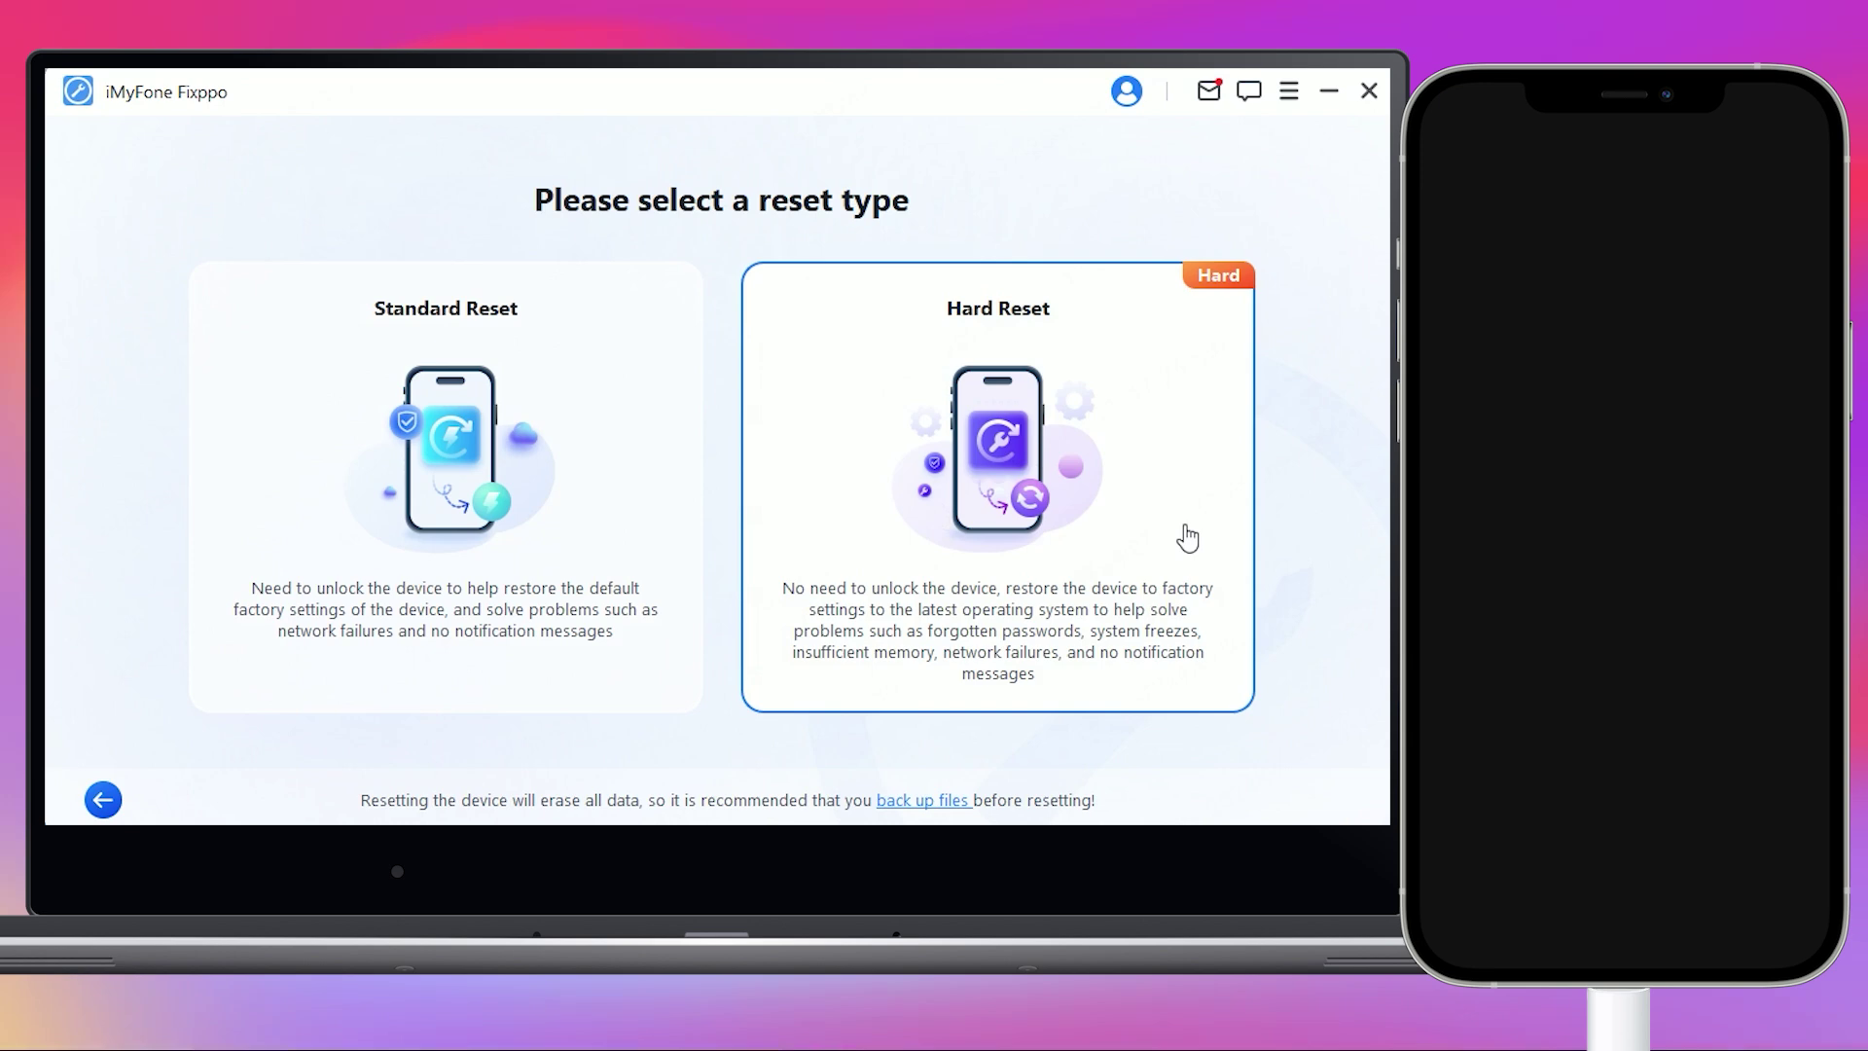
Choose Hard Reset and download the iOS 17.5.1 firmware package.
click(1187, 537)
click(719, 619)
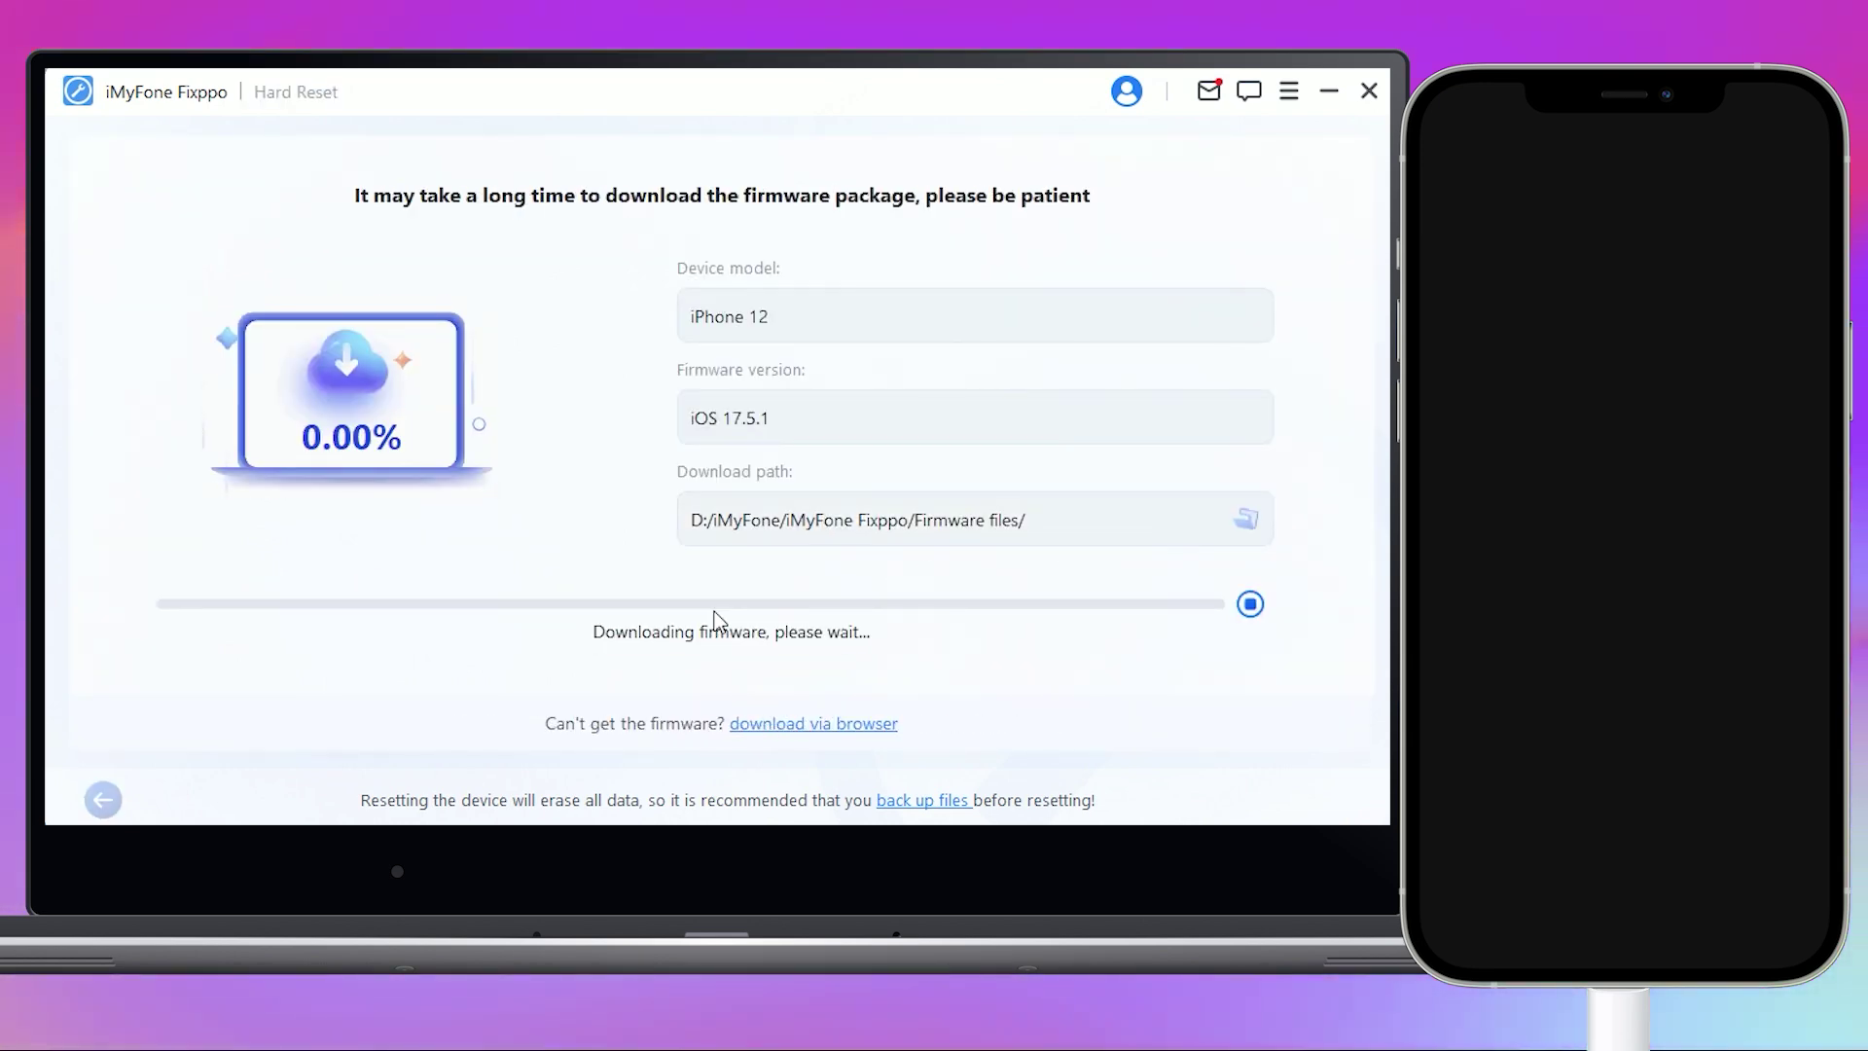